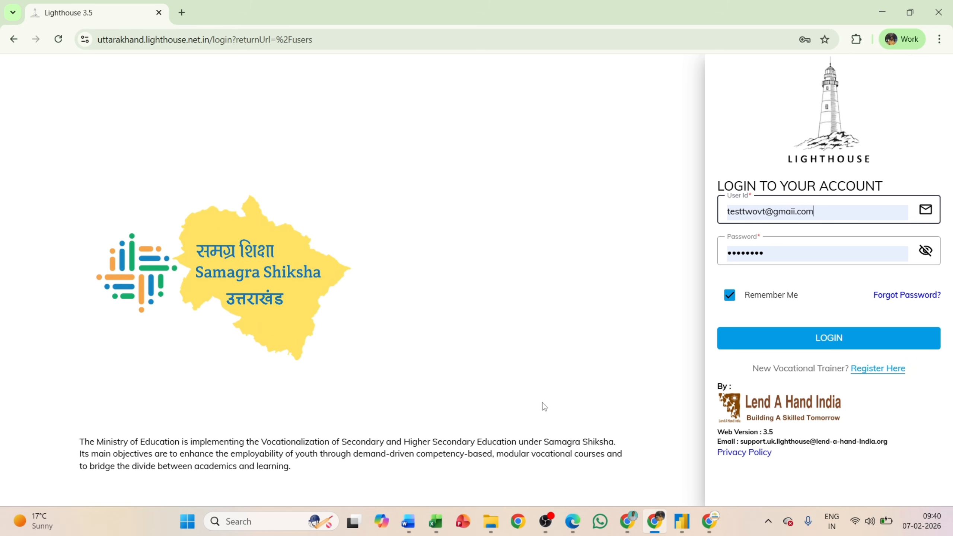
Log in with the prefilled credentials and dismiss the recent alerts message
{"action": "left_click", "coordinate": [764, 346]}
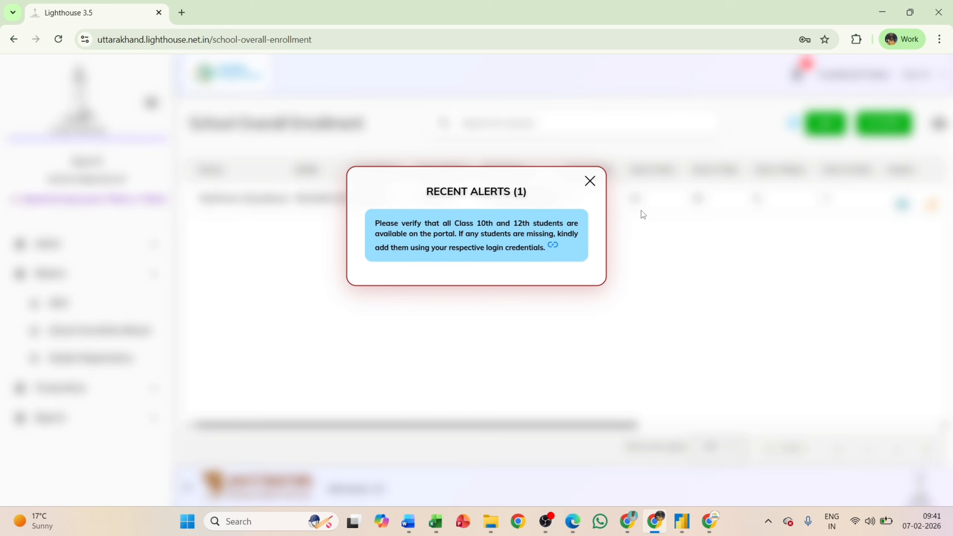
{"action": "left_click", "coordinate": [590, 182]}
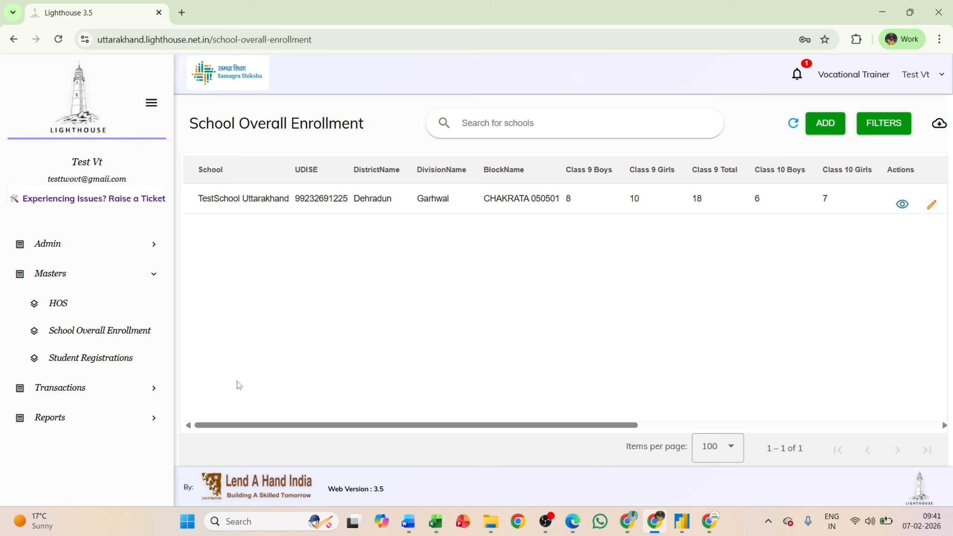
Open the VT Student Exit Survey Details page from the transactions group
{"action": "left_click", "coordinate": [125, 401]}
{"action": "scroll", "coordinate": [124, 399], "scroll_direction": "down", "scroll_amount": 3}
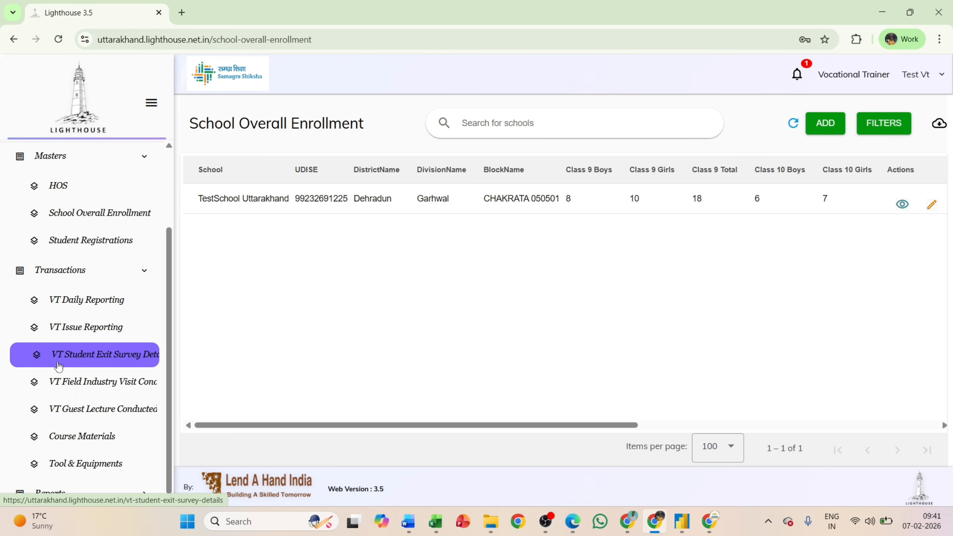
{"action": "left_click", "coordinate": [126, 362]}
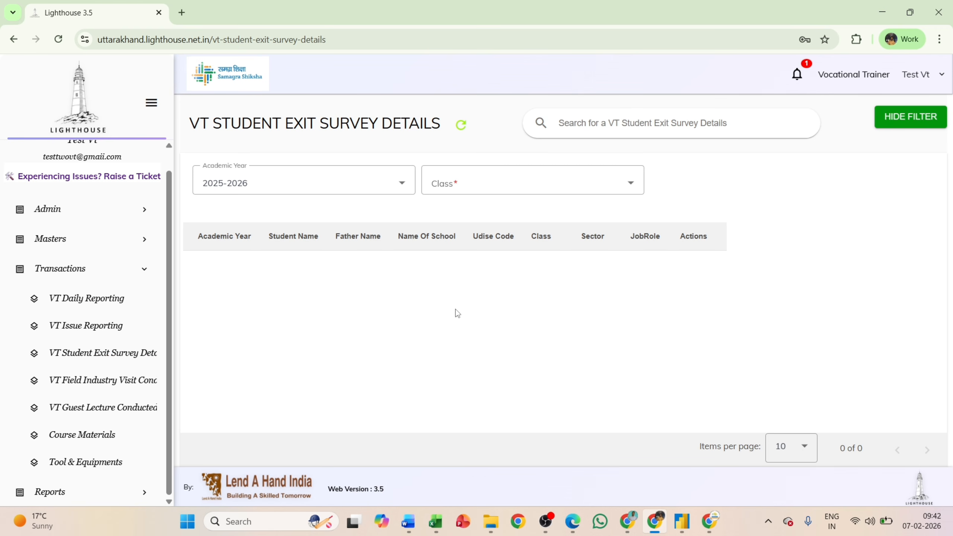
Filter the exit survey list to Class 10 and open the survey form of the first listed student
{"action": "left_click", "coordinate": [538, 180]}
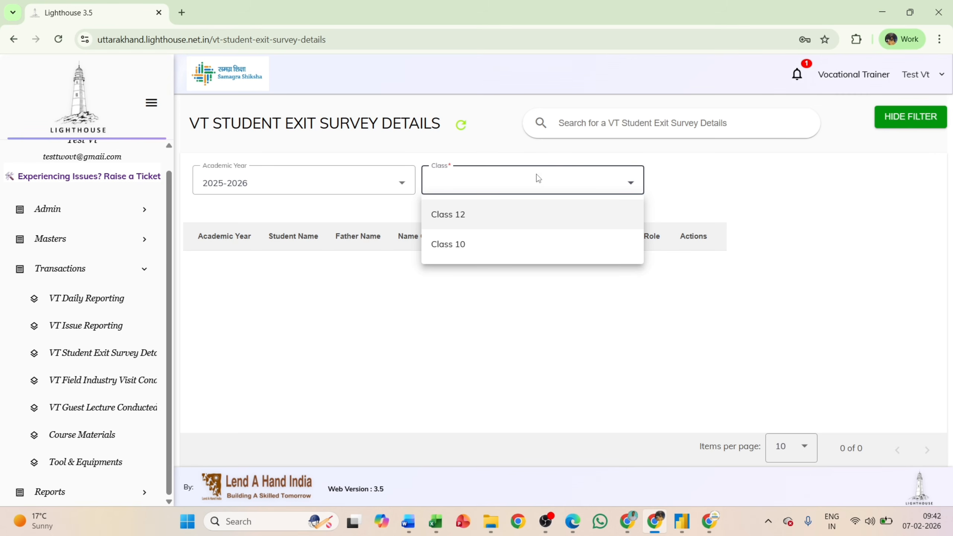
{"action": "left_click", "coordinate": [470, 247]}
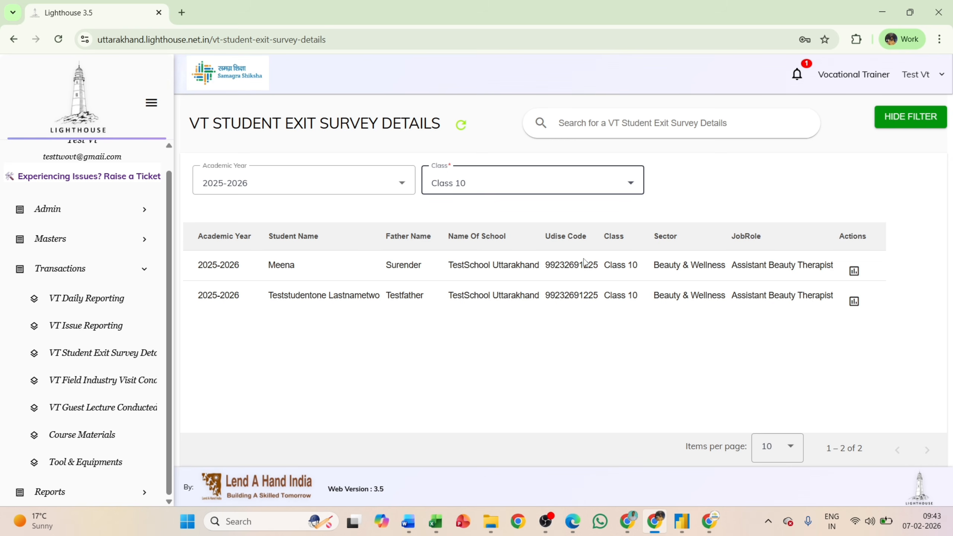
{"action": "left_click", "coordinate": [859, 278]}
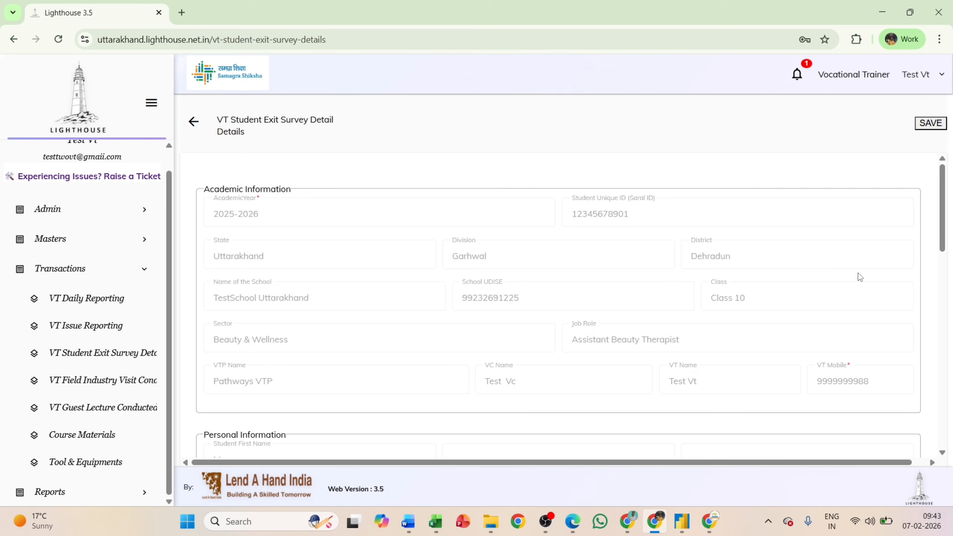
Review the student's prefilled academic and personal information down to the Education post 10th section
{"action": "scroll", "coordinate": [860, 277], "scroll_direction": "down", "scroll_amount": 2}
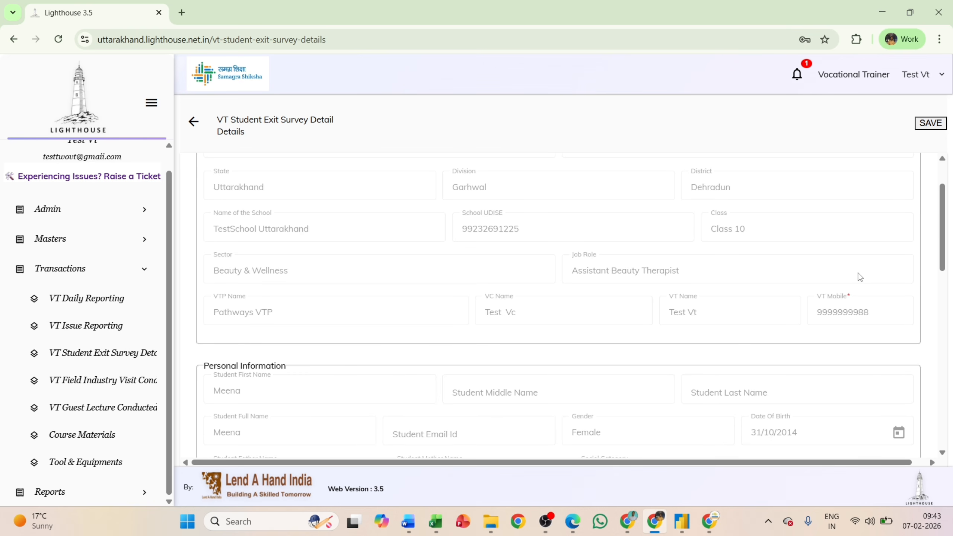
{"action": "scroll", "coordinate": [861, 277], "scroll_direction": "up", "scroll_amount": 2}
{"action": "scroll", "coordinate": [860, 277], "scroll_direction": "down", "scroll_amount": 6}
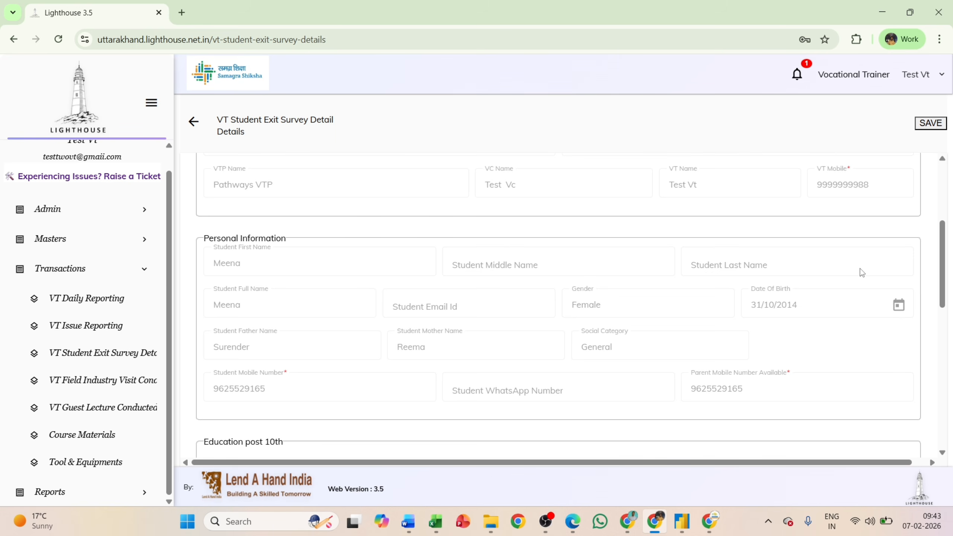
{"action": "scroll", "coordinate": [862, 273], "scroll_direction": "up", "scroll_amount": 1}
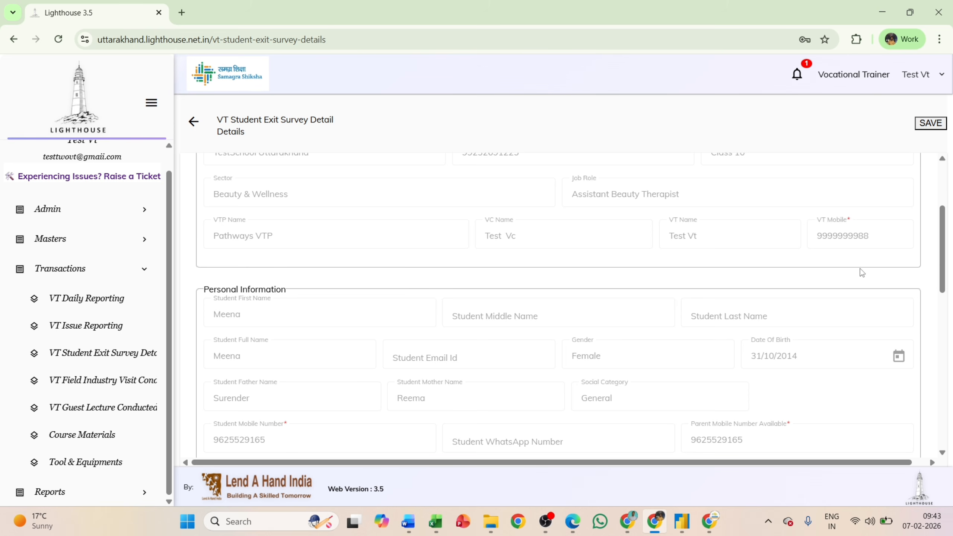
{"action": "scroll", "coordinate": [860, 269], "scroll_direction": "down", "scroll_amount": 3}
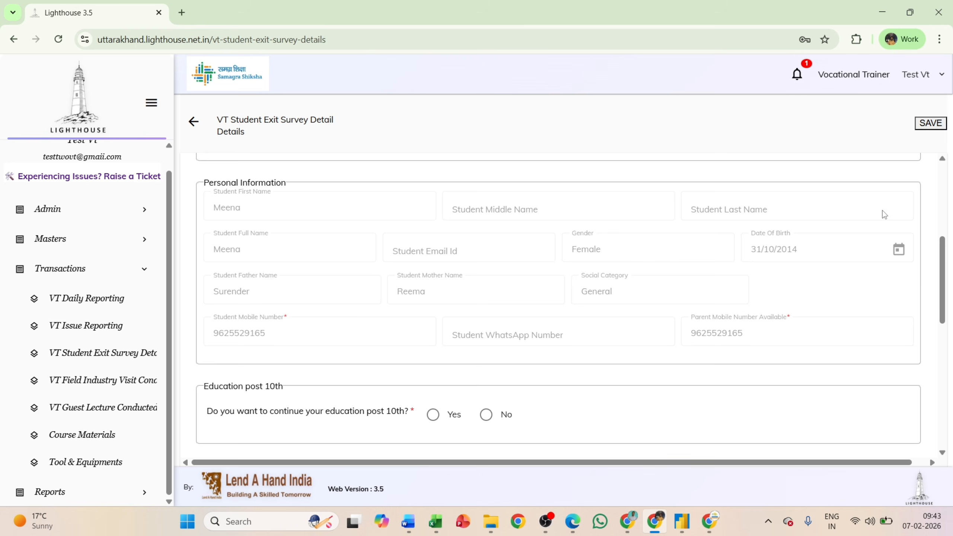
{"action": "scroll", "coordinate": [883, 210], "scroll_direction": "down", "scroll_amount": 5}
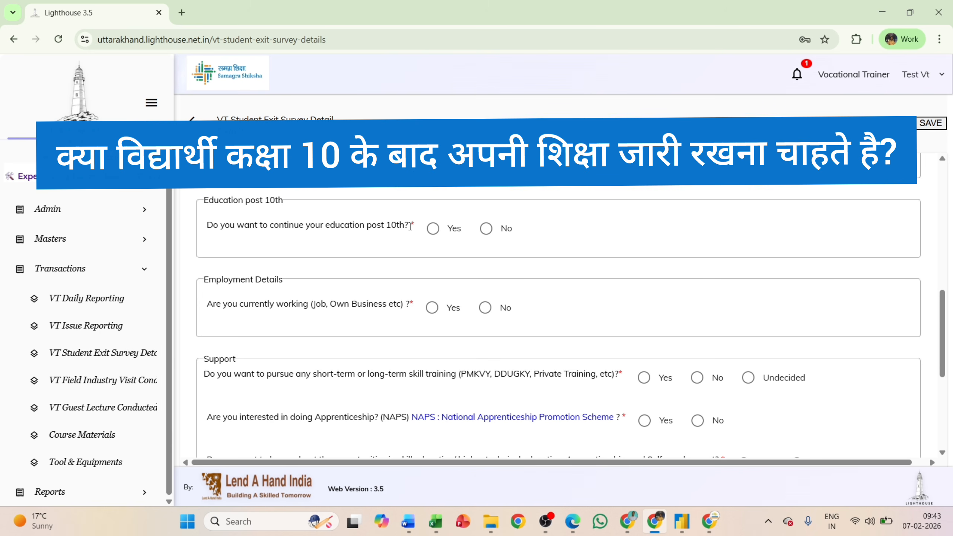
Examine which courses are offered when the student continues education post 10th
{"action": "left_click", "coordinate": [434, 229]}
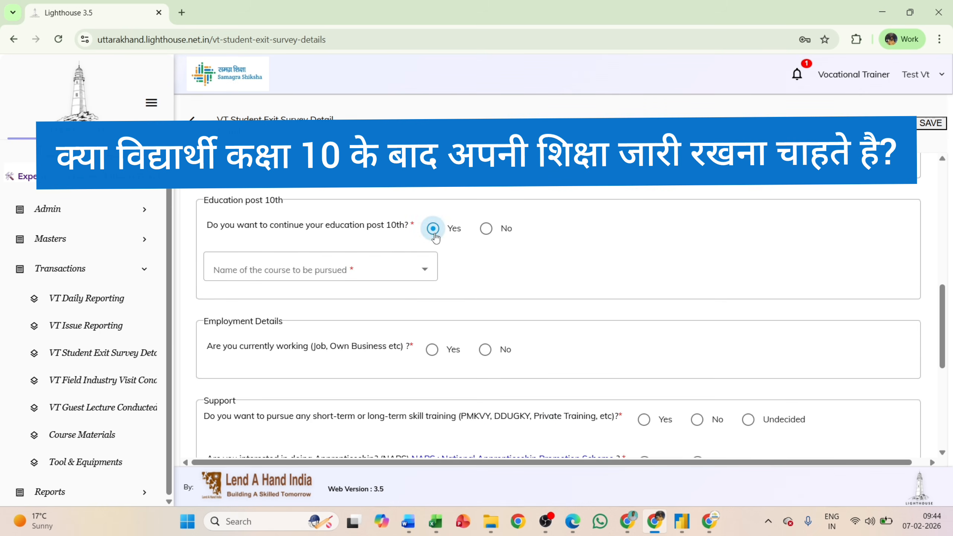
{"action": "left_click", "coordinate": [486, 229]}
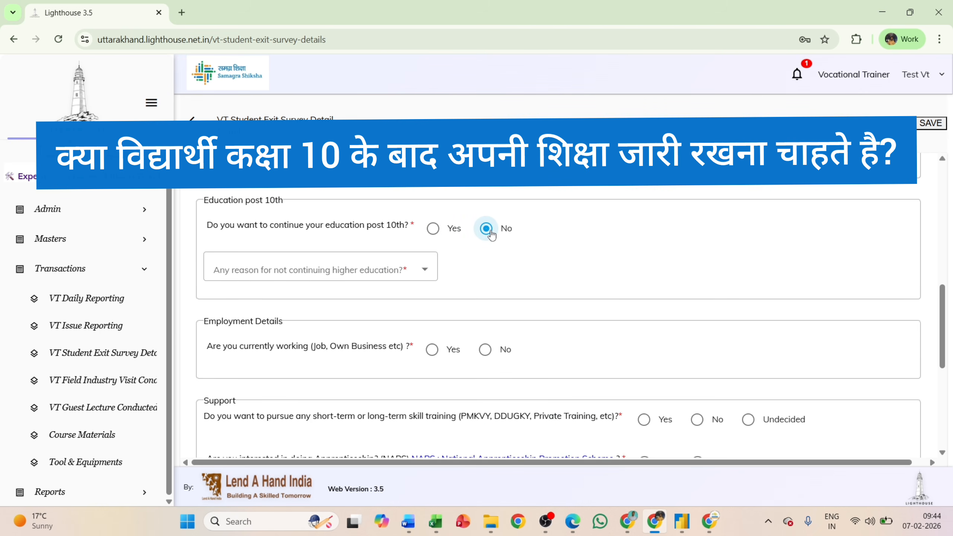
{"action": "left_click", "coordinate": [433, 229]}
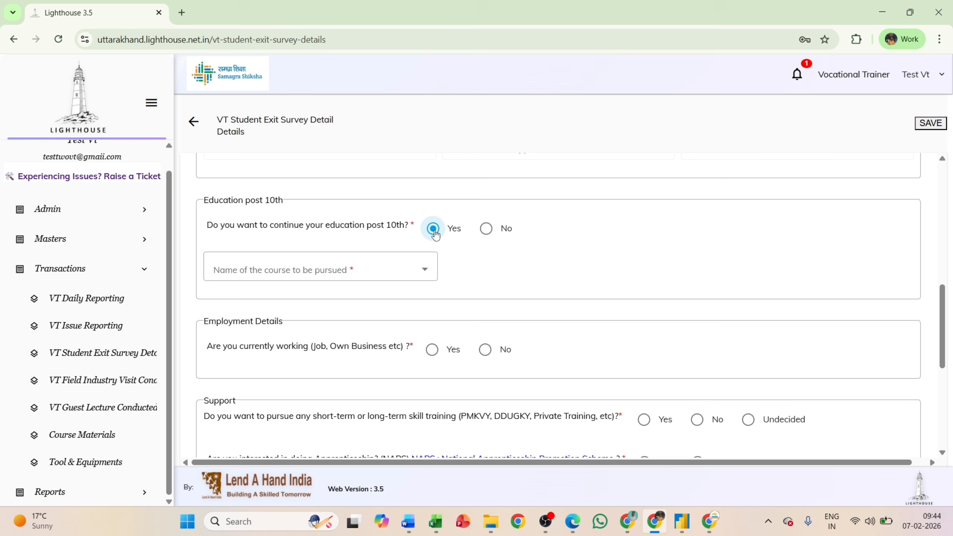
{"action": "left_click", "coordinate": [421, 270]}
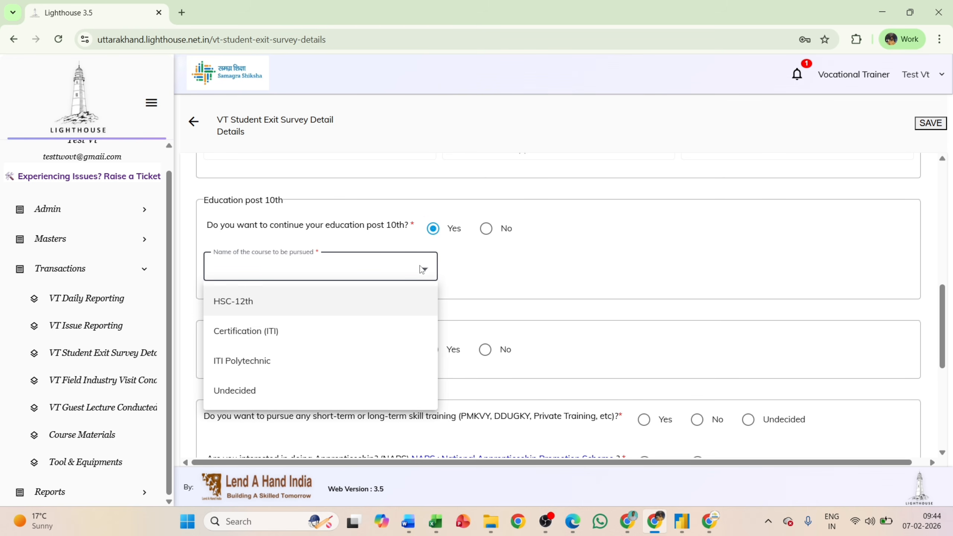
{"action": "left_click", "coordinate": [490, 234]}
Examine which reasons are offered when the student does not continue education post 10th
{"action": "left_click", "coordinate": [489, 233]}
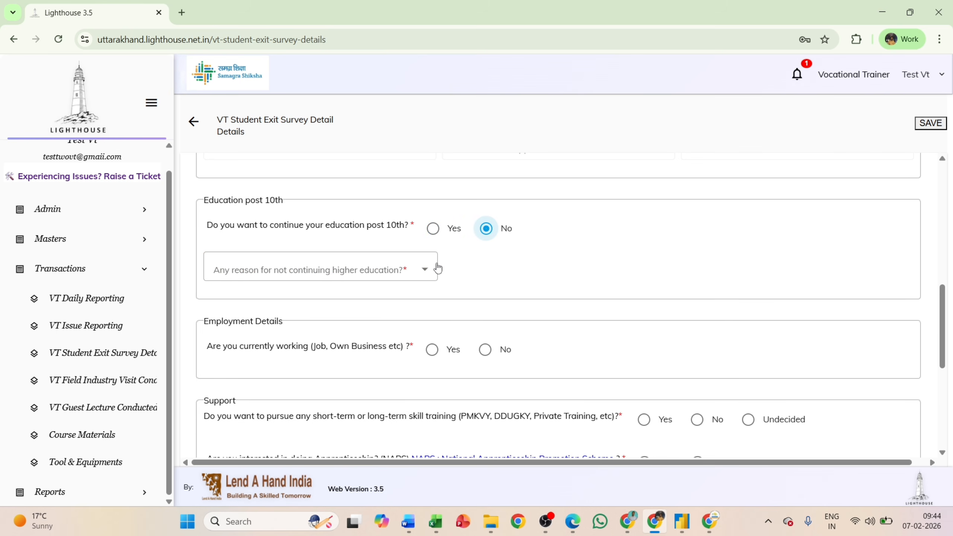
{"action": "left_click", "coordinate": [426, 274]}
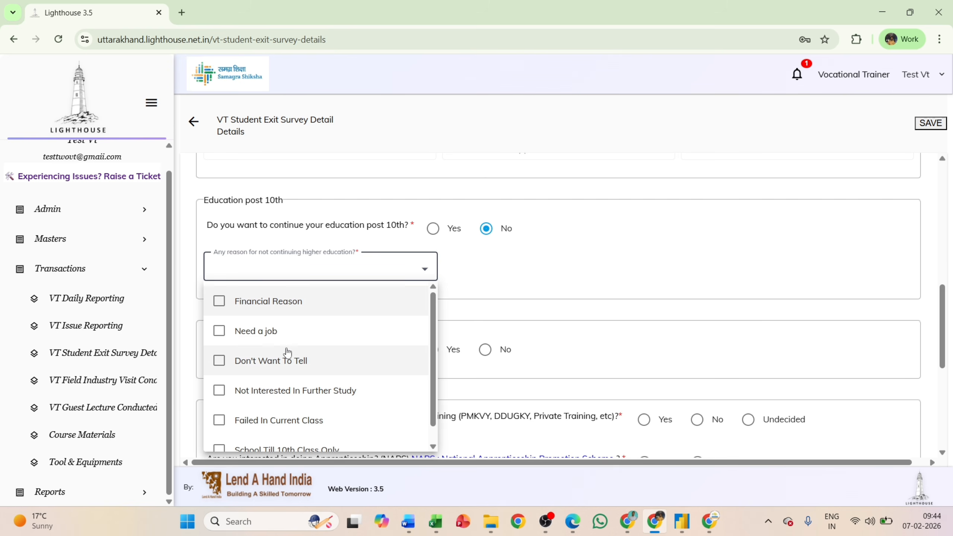
{"action": "scroll", "coordinate": [358, 354], "scroll_direction": "down", "scroll_amount": 1}
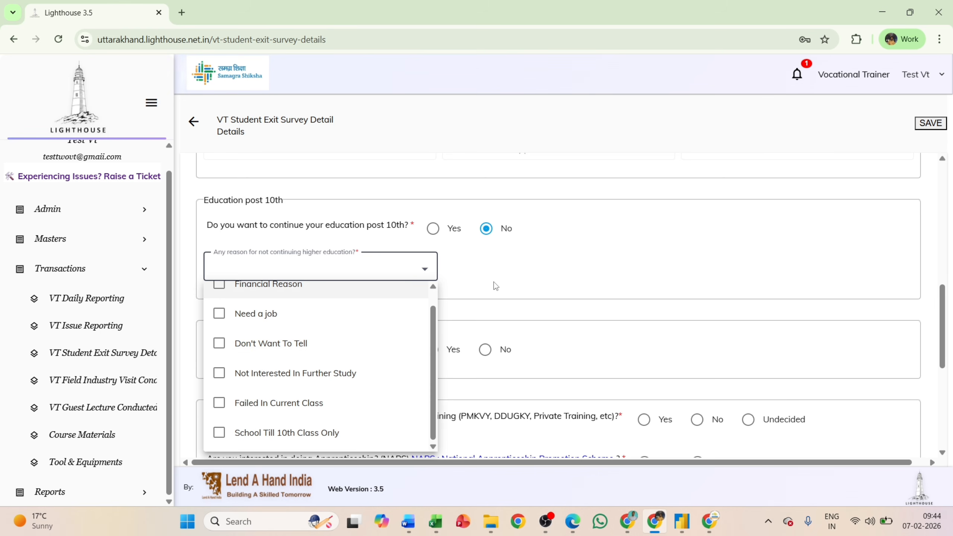
{"action": "left_click", "coordinate": [435, 232]}
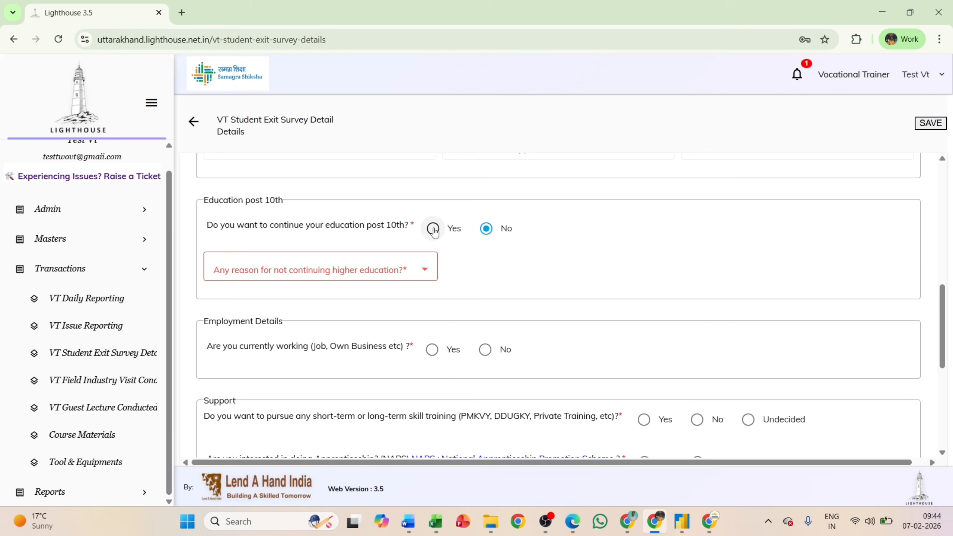
{"action": "left_click", "coordinate": [422, 269]}
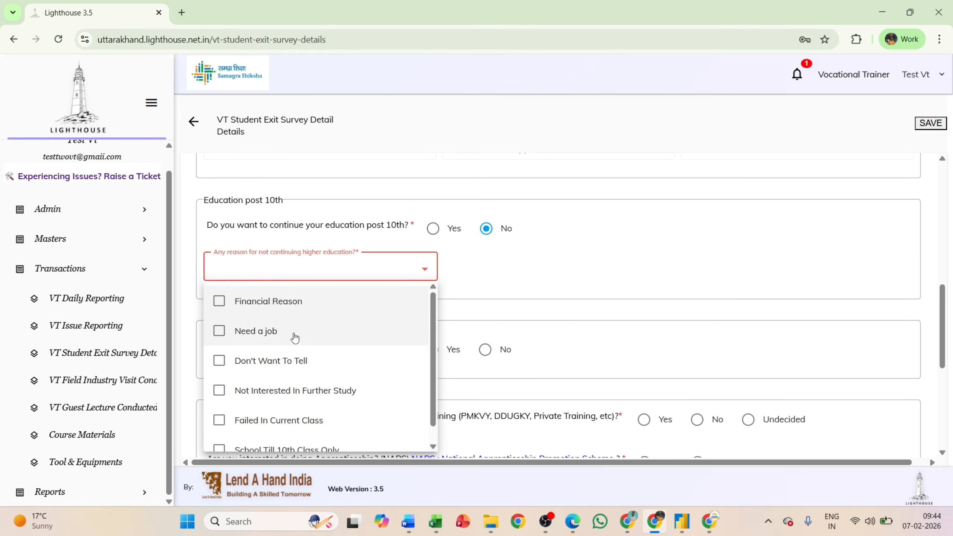
{"action": "left_click", "coordinate": [434, 230]}
Answer Yes to continuing education post 10th with ITI Polytechnic as the course, and No to currently working
{"action": "left_click", "coordinate": [435, 230]}
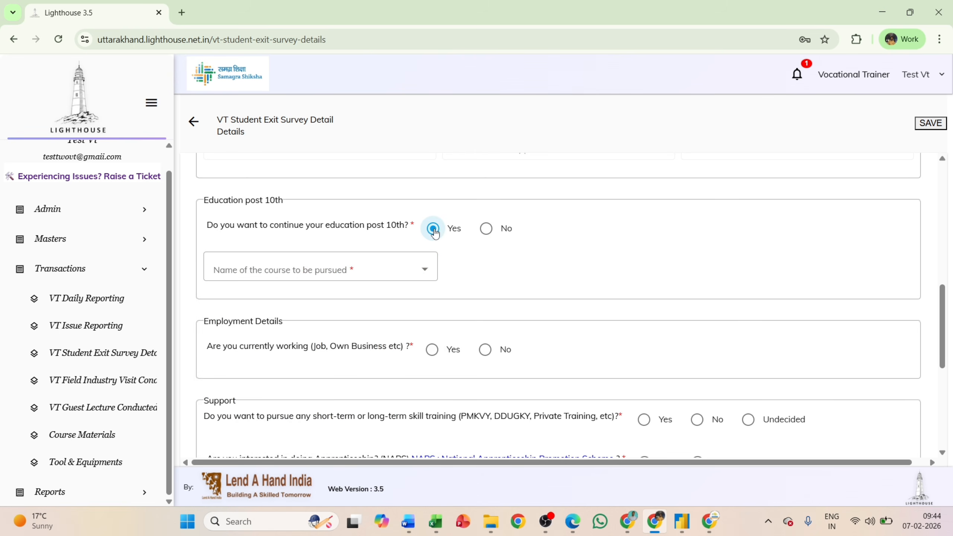
{"action": "left_click", "coordinate": [423, 271]}
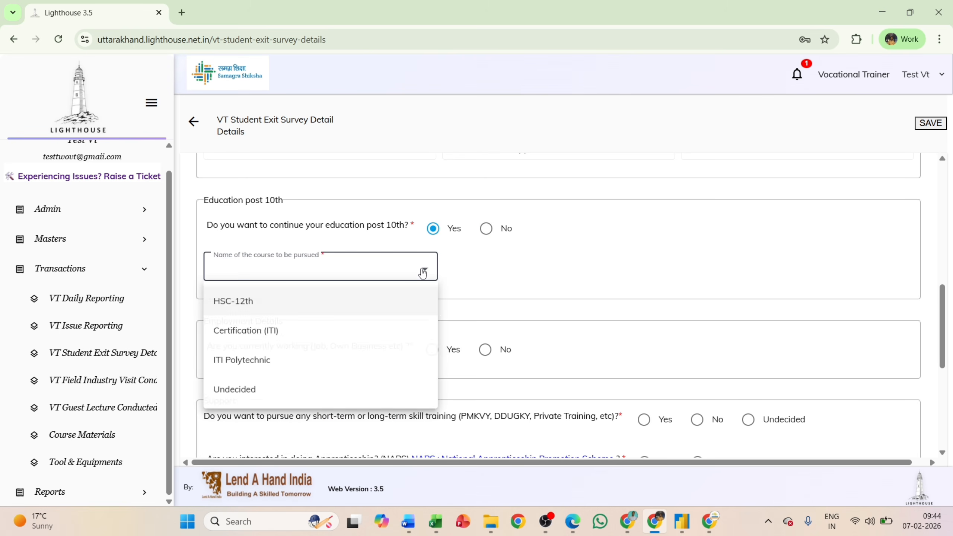
{"action": "left_click", "coordinate": [258, 362]}
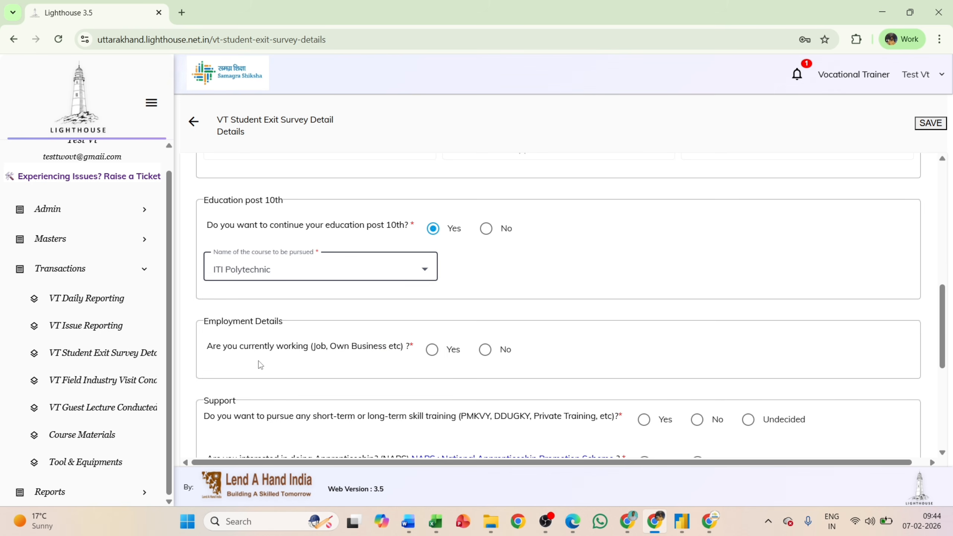
{"action": "scroll", "coordinate": [259, 361], "scroll_direction": "down", "scroll_amount": 1}
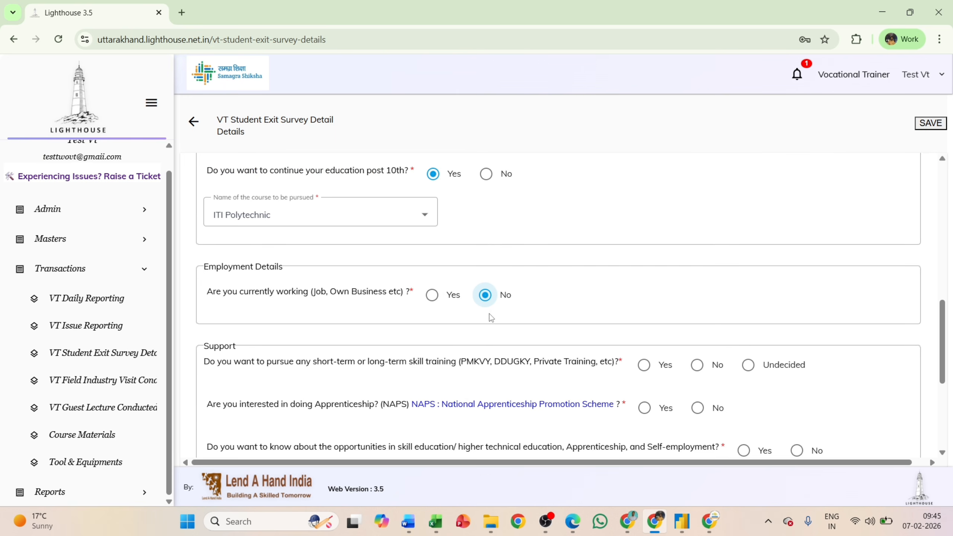
In the Support section, answer Undecided for skill training, No for apprenticeship and for knowing about opportunities, and Yes for being contacted by partner organisations
{"action": "scroll", "coordinate": [491, 317], "scroll_direction": "down", "scroll_amount": 3}
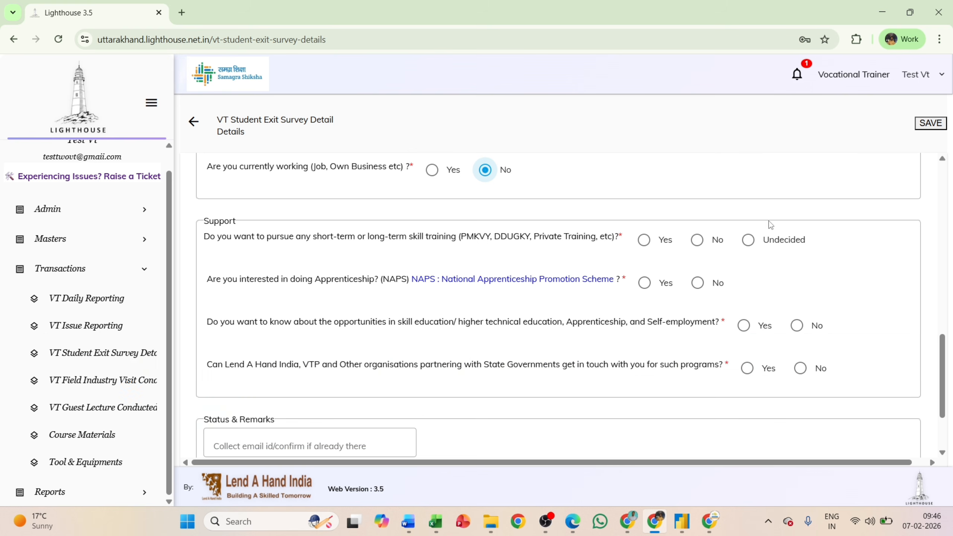
{"action": "left_click", "coordinate": [753, 245]}
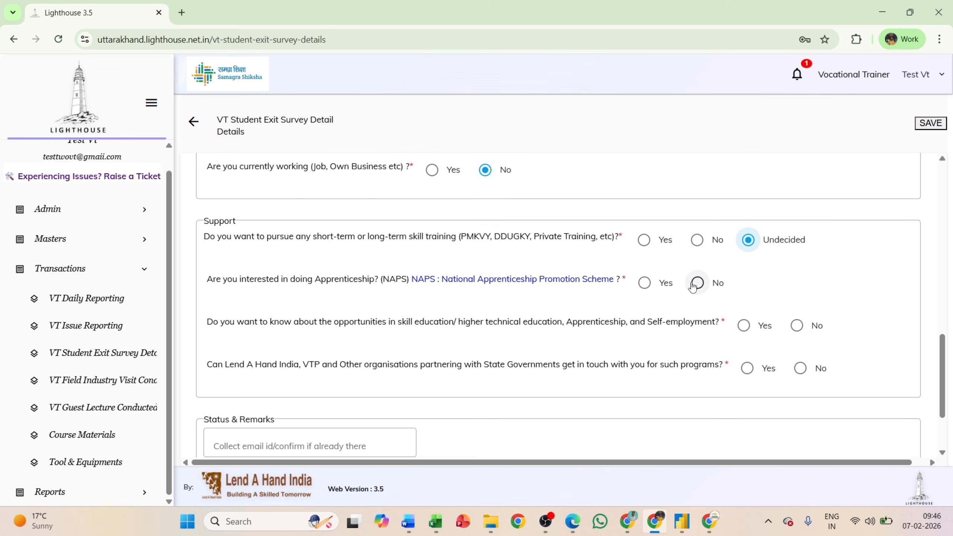
{"action": "left_click", "coordinate": [645, 284]}
{"action": "left_click", "coordinate": [695, 285]}
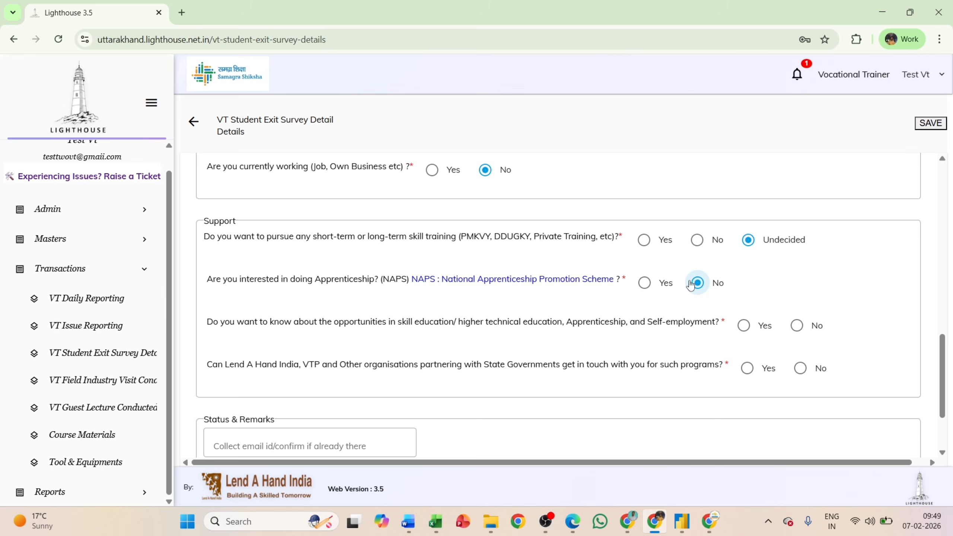
{"action": "left_click", "coordinate": [798, 326]}
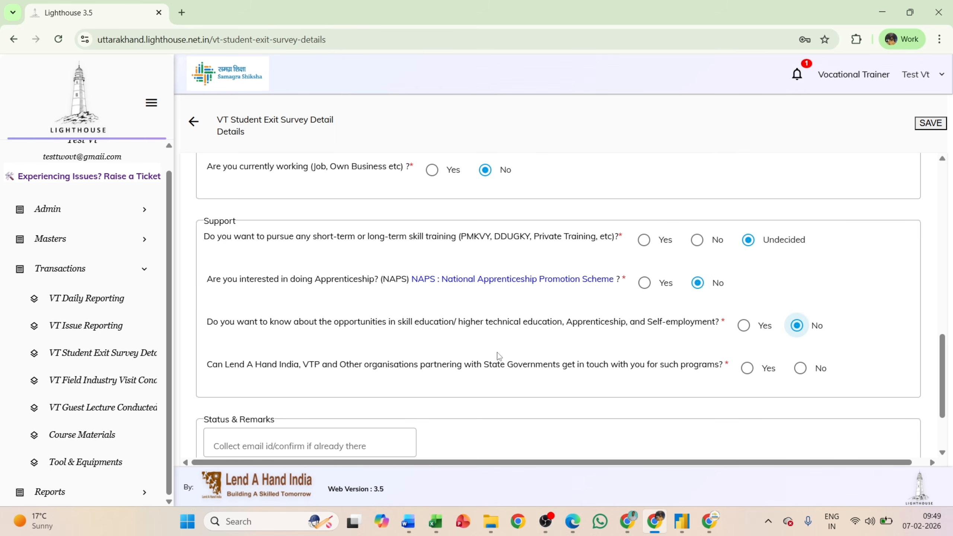
{"action": "scroll", "coordinate": [315, 281], "scroll_direction": "down", "scroll_amount": 2}
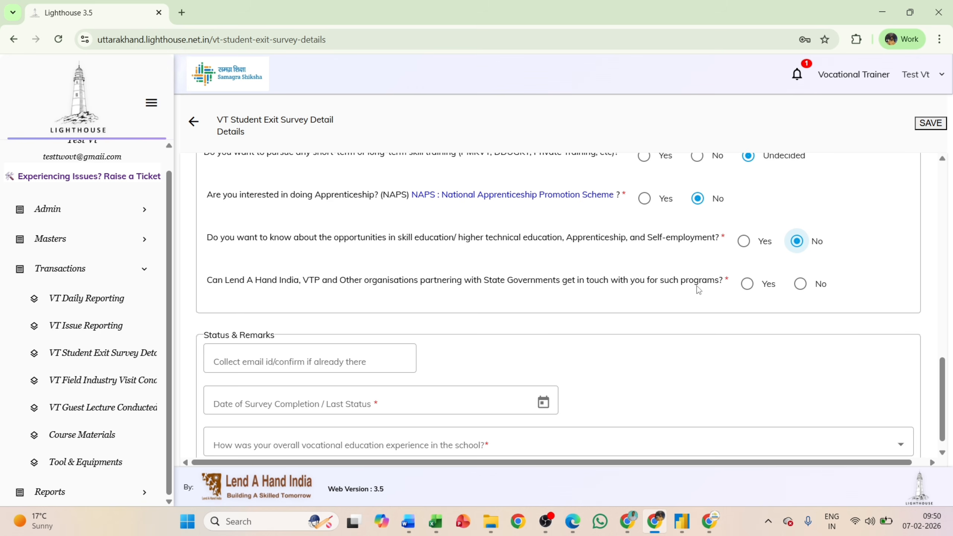
{"action": "left_click", "coordinate": [748, 285]}
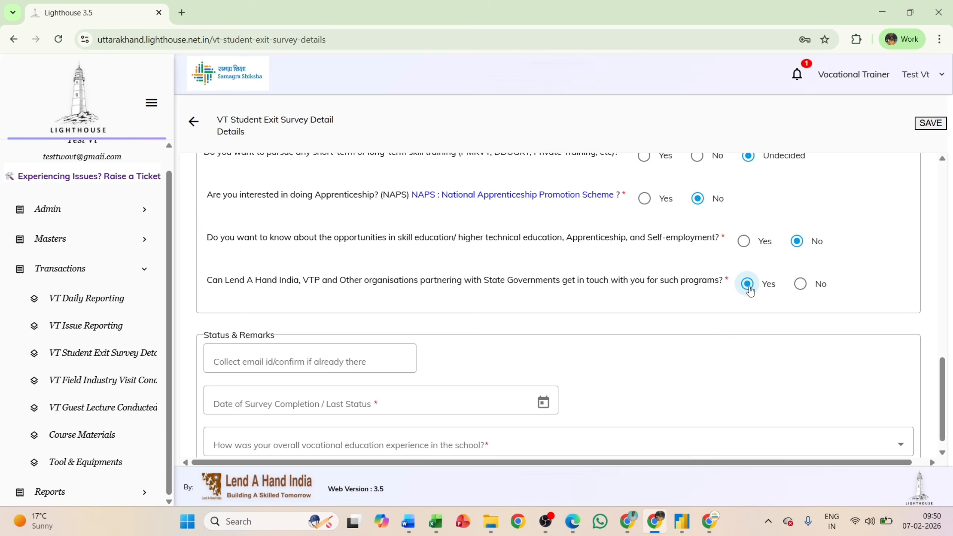
Check the email field and the calendar for the survey completion date in the Status & Remarks section
{"action": "scroll", "coordinate": [571, 362], "scroll_direction": "down", "scroll_amount": 1}
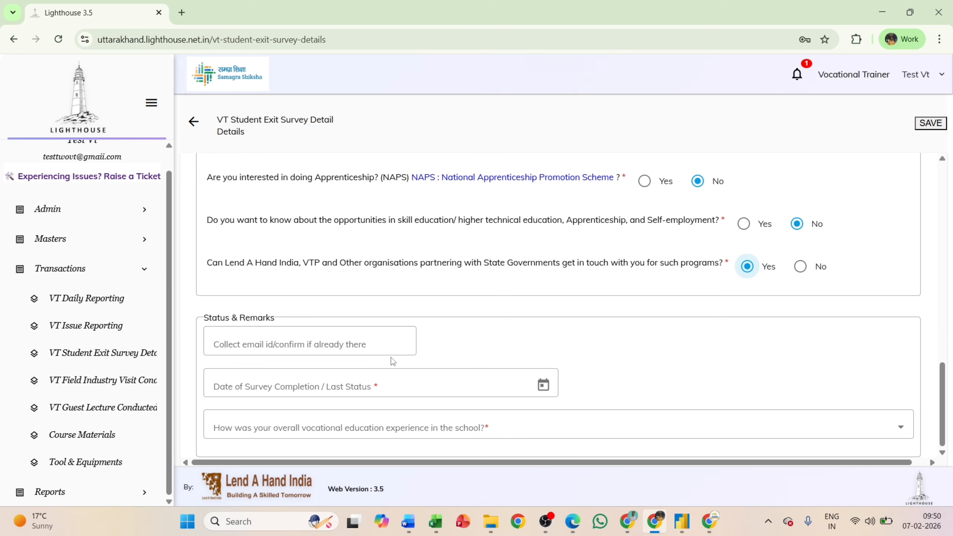
{"action": "left_click", "coordinate": [383, 348]}
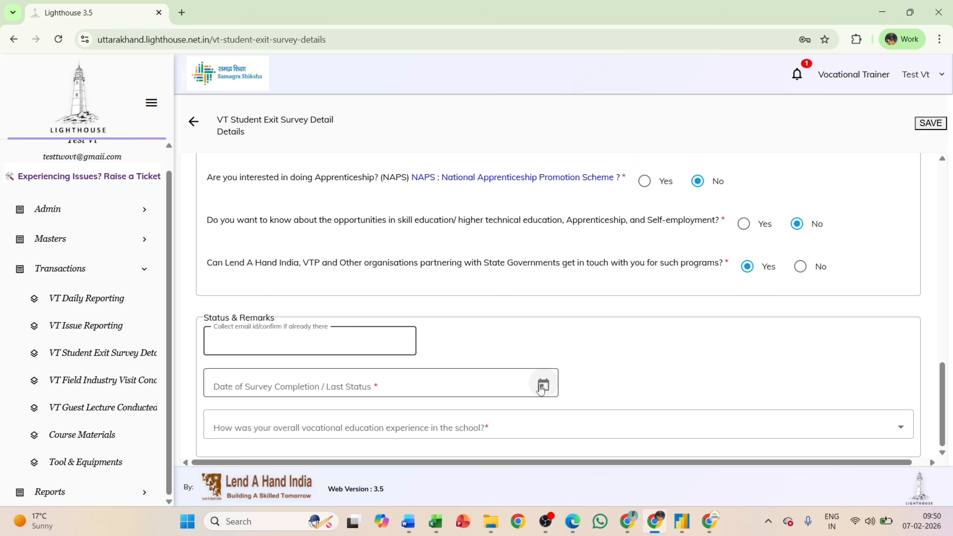
{"action": "left_click", "coordinate": [498, 389]}
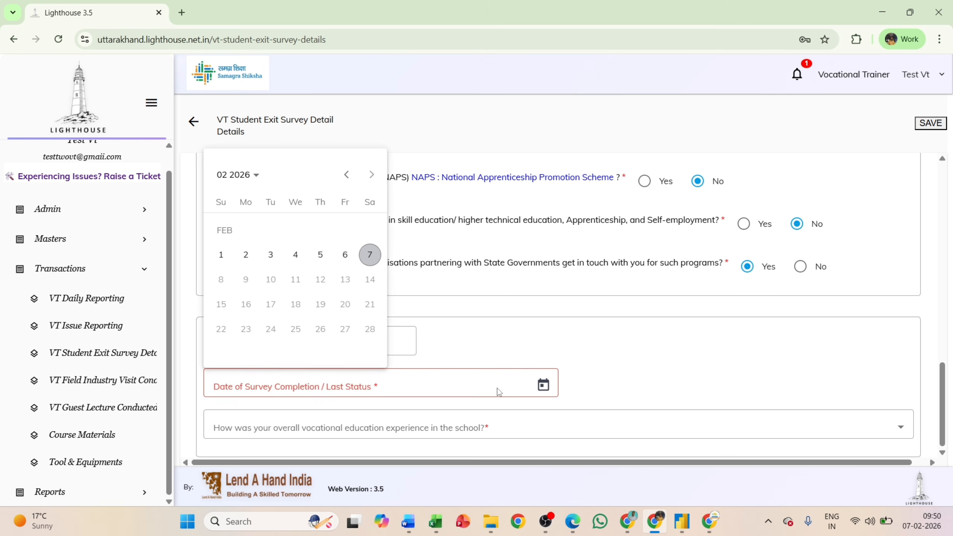
{"action": "left_click", "coordinate": [392, 336]}
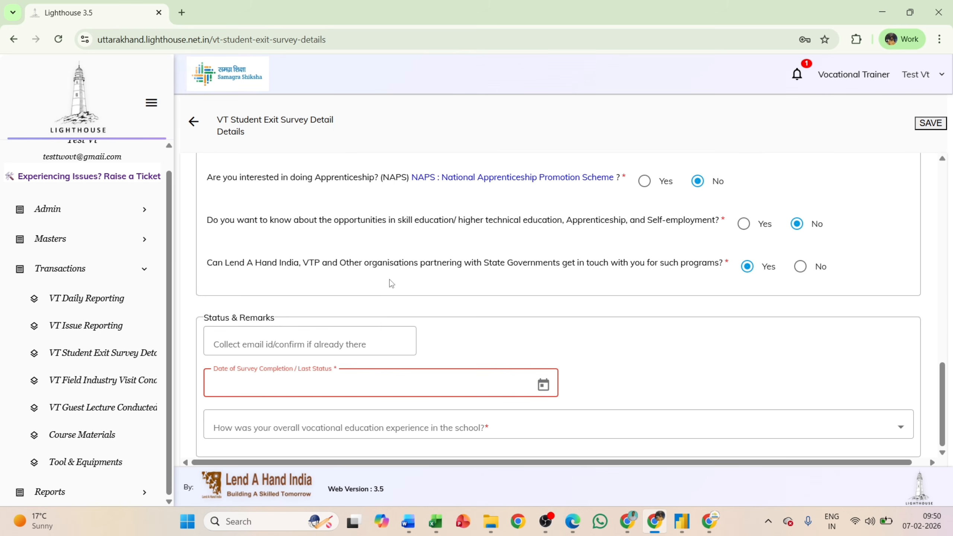
Set the survey completion date to 07/02/2026, rate the overall vocational education experience as Average, and save the survey
{"action": "triple_click", "coordinate": [381, 342]}
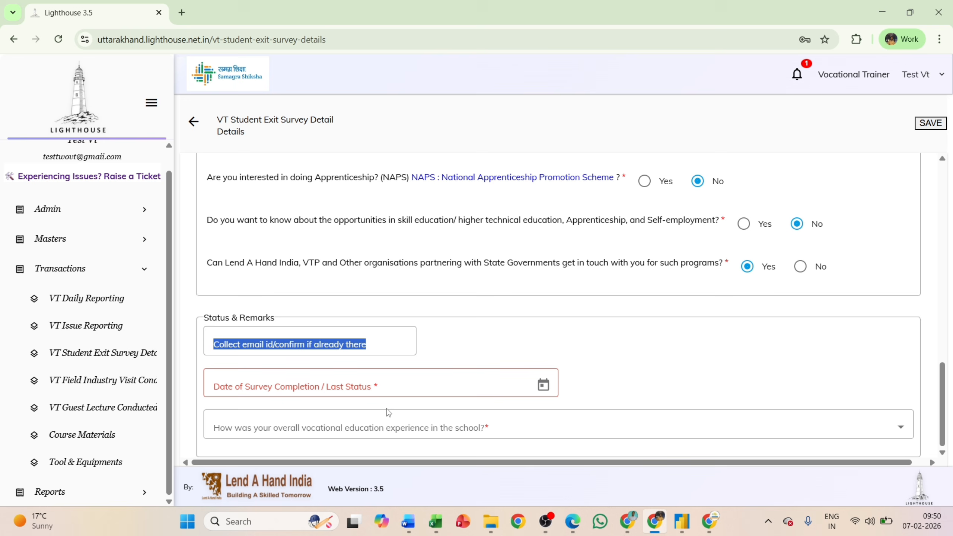
{"action": "left_click", "coordinate": [409, 387]}
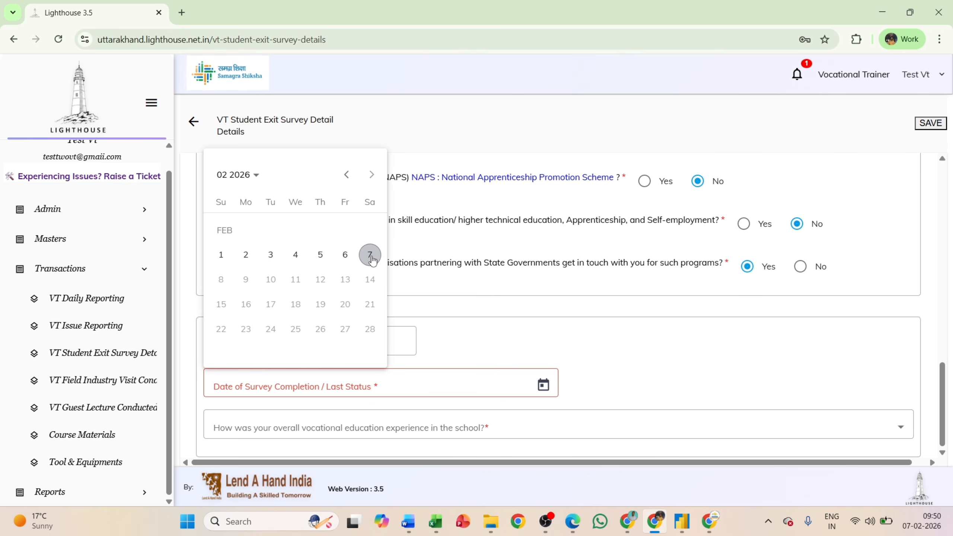
{"action": "left_click", "coordinate": [371, 259]}
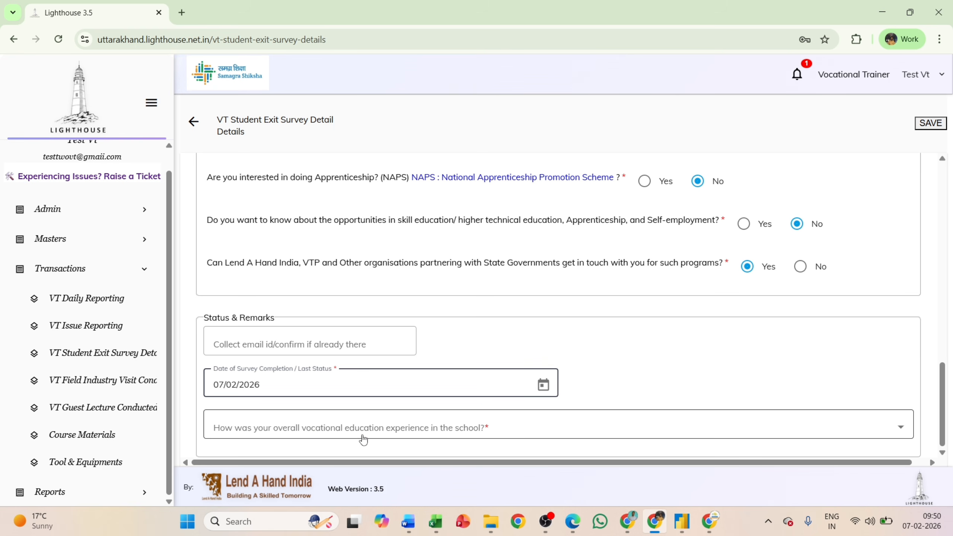
{"action": "left_click", "coordinate": [423, 431]}
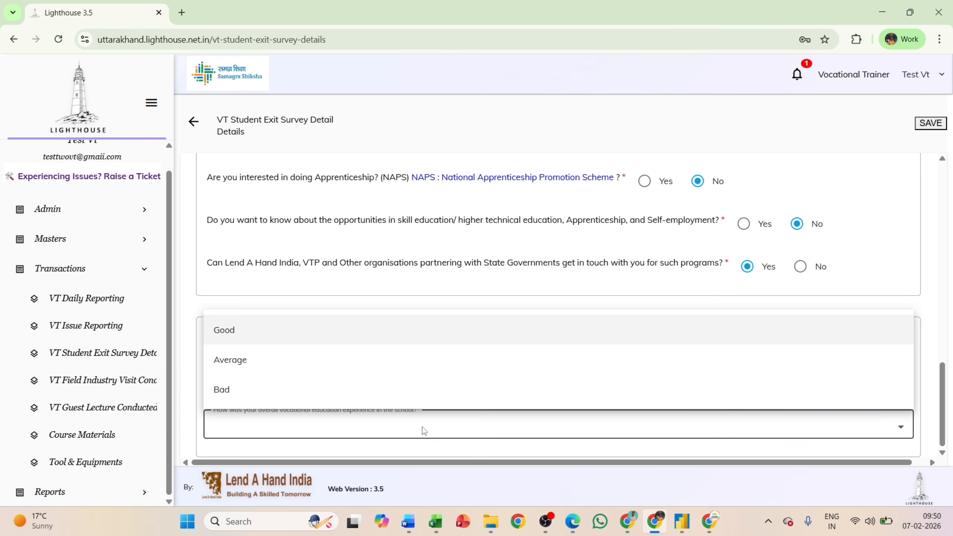
{"action": "left_click", "coordinate": [240, 365]}
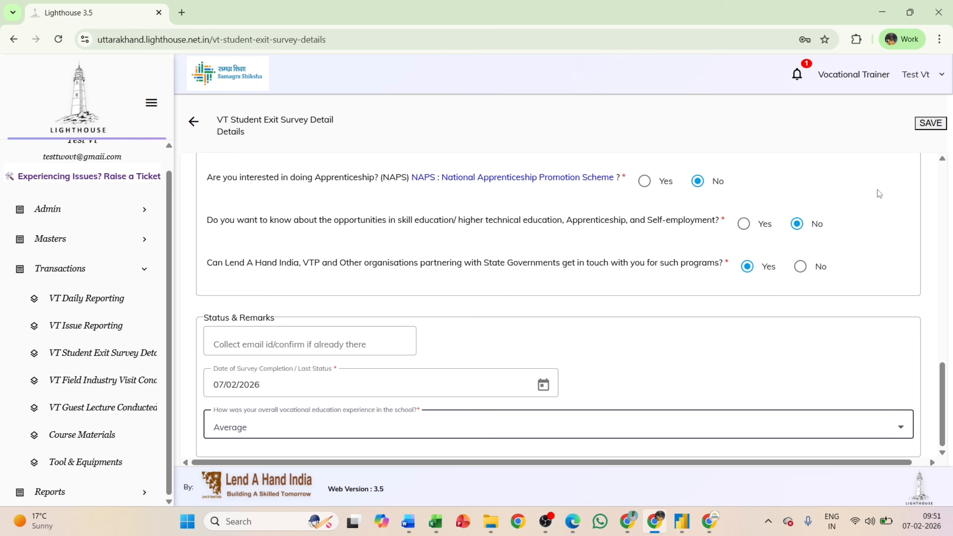
{"action": "left_click", "coordinate": [933, 124]}
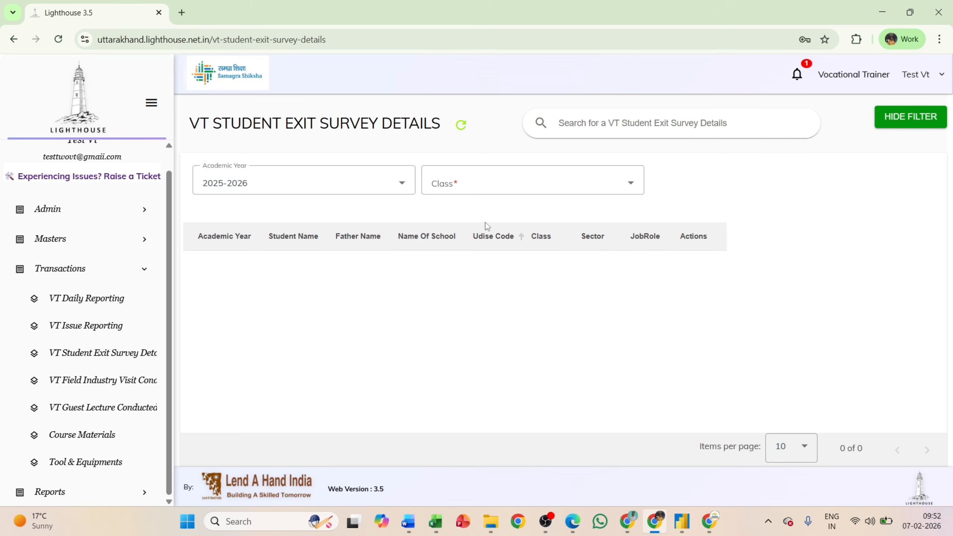
List the Class 10 students, review the saved answers in the completed exit survey in view mode, and return to the list
{"action": "left_click", "coordinate": [502, 183]}
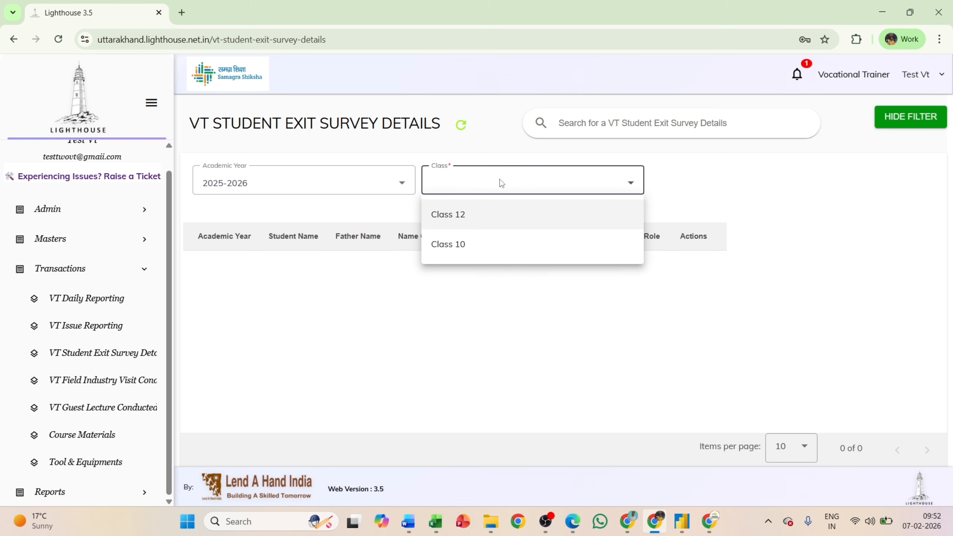
{"action": "left_click", "coordinate": [465, 244]}
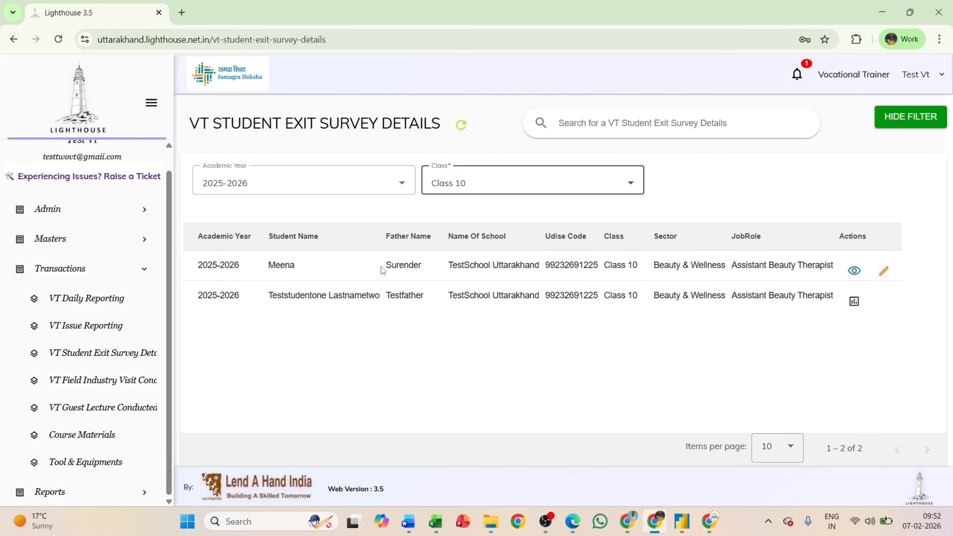
{"action": "left_click", "coordinate": [856, 273]}
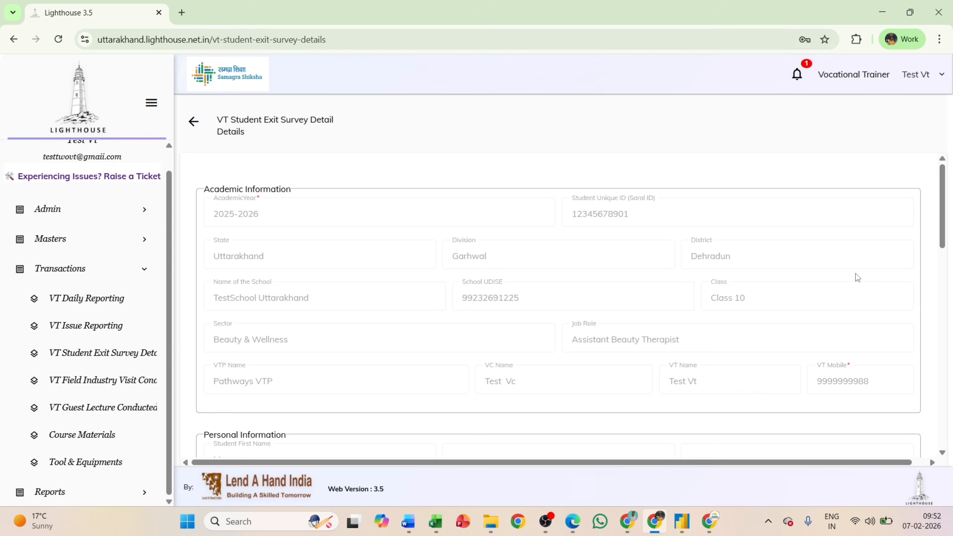
{"action": "scroll", "coordinate": [631, 332], "scroll_direction": "down", "scroll_amount": 20}
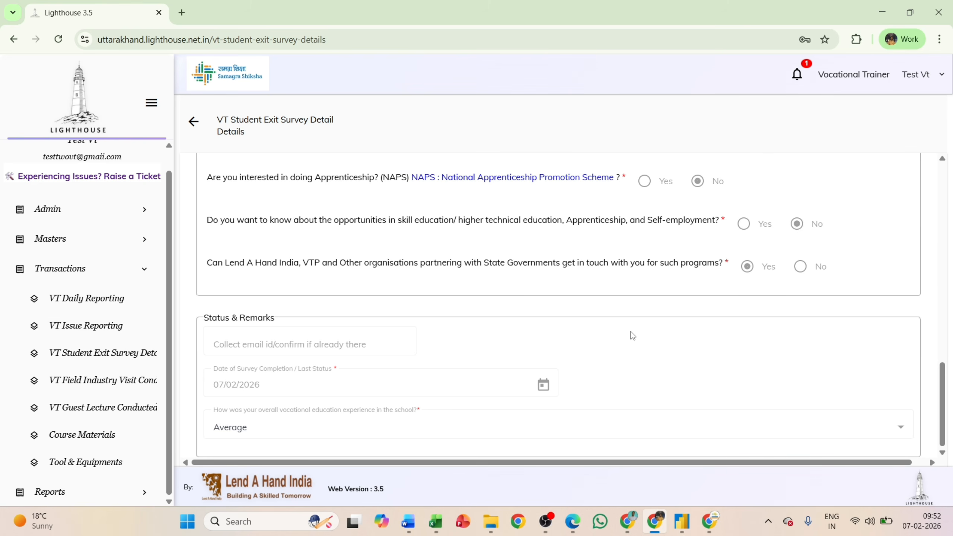
{"action": "scroll", "coordinate": [632, 333], "scroll_direction": "up", "scroll_amount": 7}
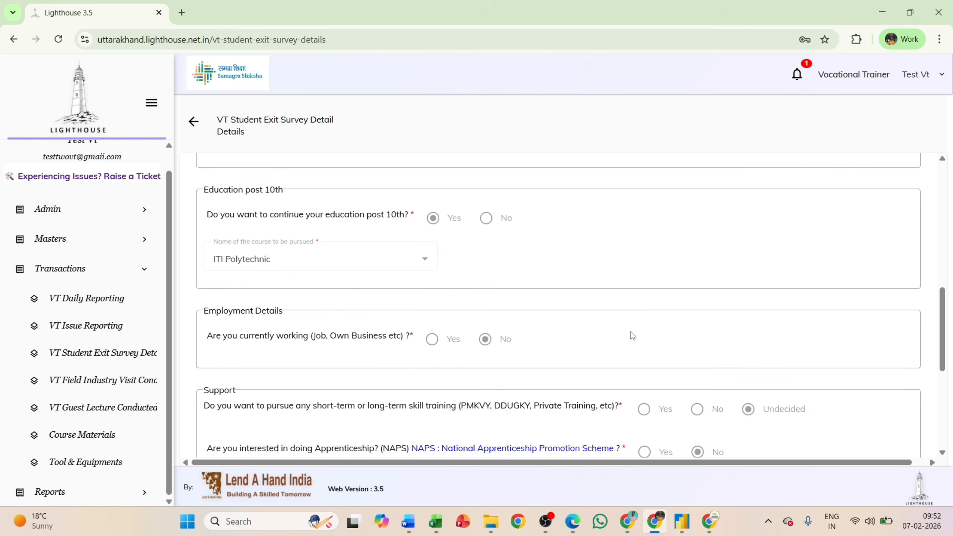
{"action": "scroll", "coordinate": [632, 333], "scroll_direction": "up", "scroll_amount": 4}
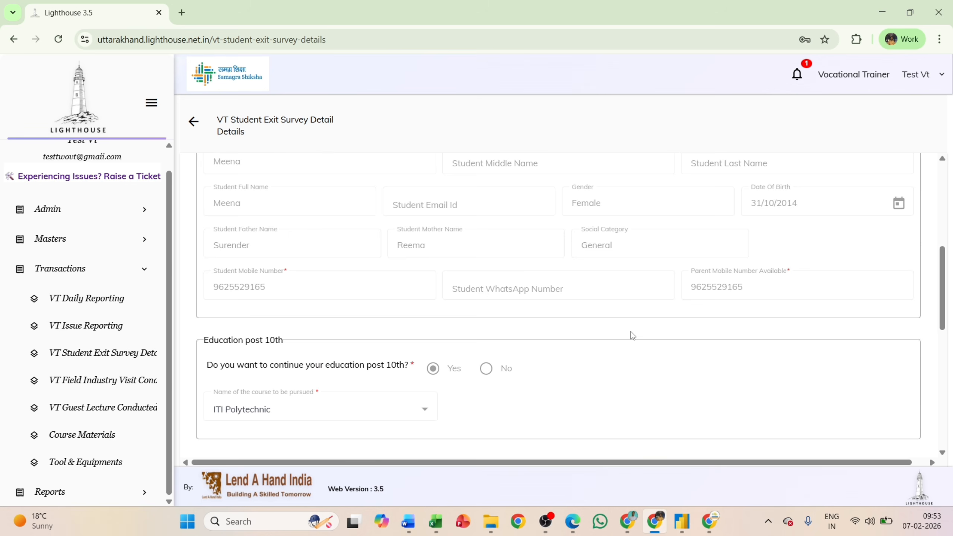
{"action": "scroll", "coordinate": [631, 331], "scroll_direction": "down", "scroll_amount": 10}
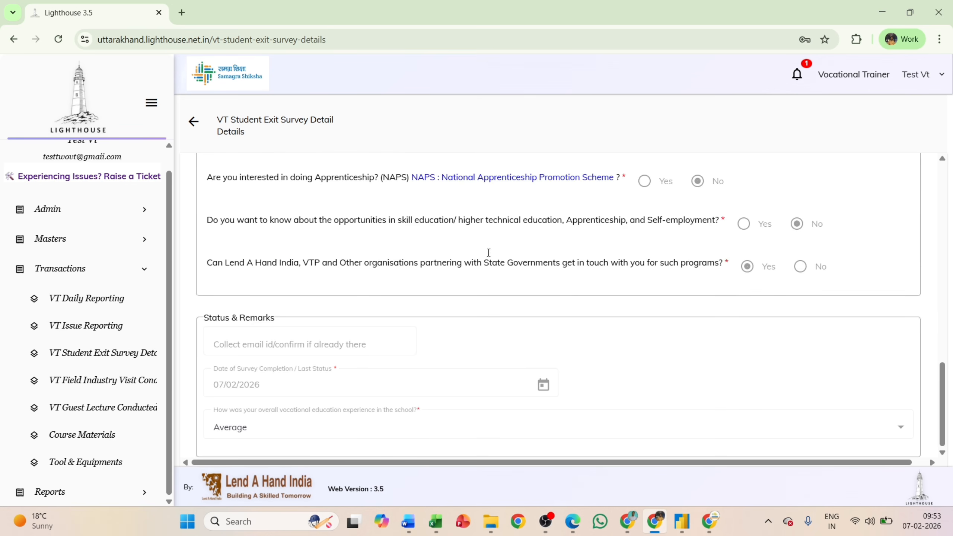
{"action": "left_click", "coordinate": [195, 123]}
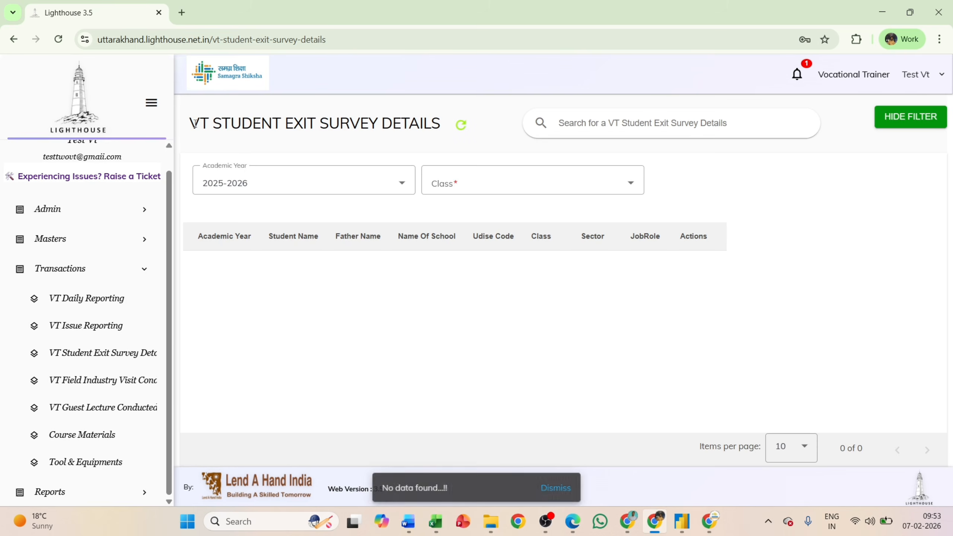
Edit the completed Class 10 exit survey to answer Yes to knowing about skill education, apprenticeship and self-employment opportunities, and update it
{"action": "left_click", "coordinate": [602, 182]}
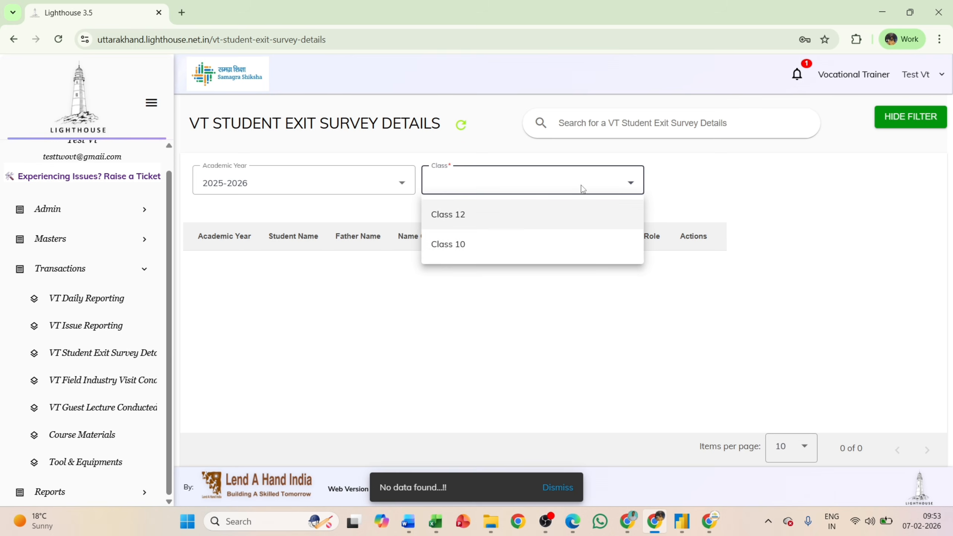
{"action": "left_click", "coordinate": [503, 244]}
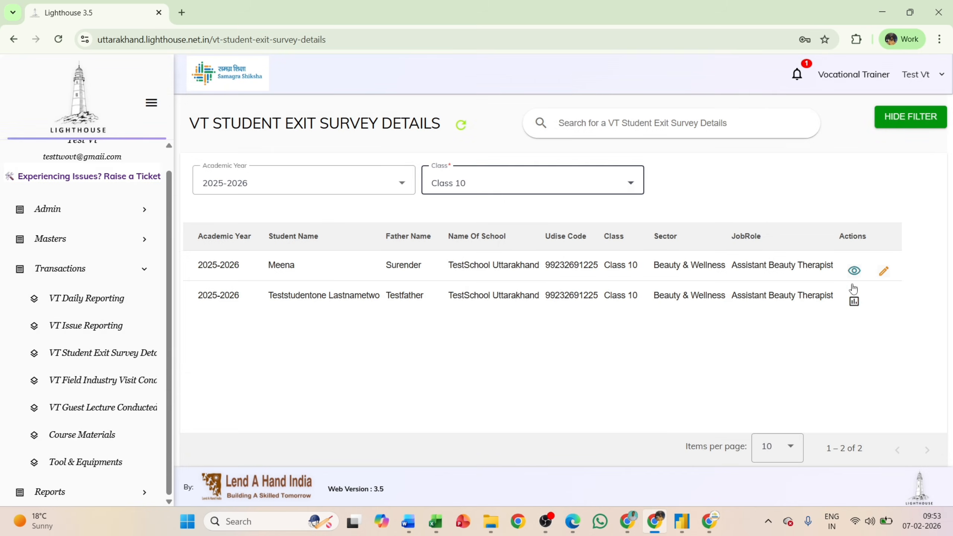
{"action": "left_click", "coordinate": [887, 276]}
{"action": "scroll", "coordinate": [769, 360], "scroll_direction": "down", "scroll_amount": 15}
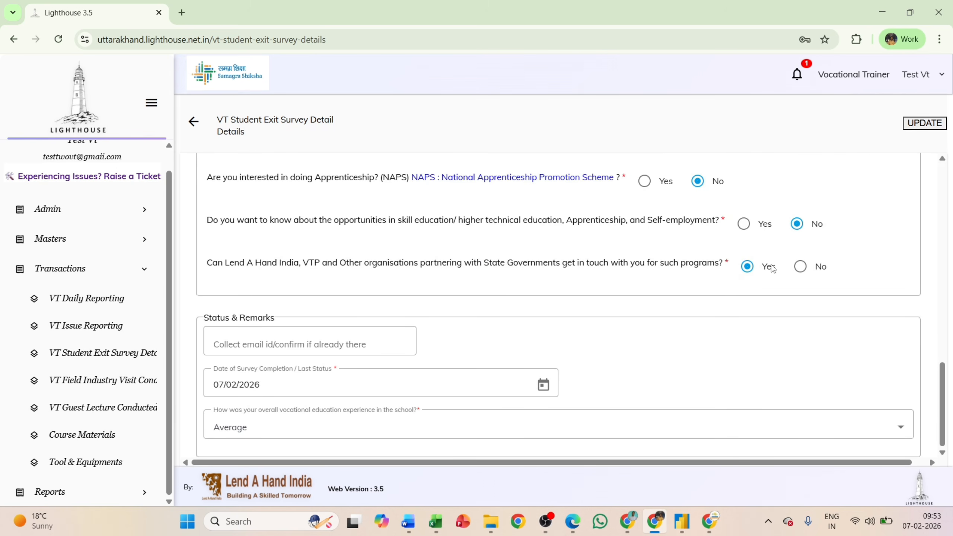
{"action": "left_click", "coordinate": [752, 230]}
{"action": "left_click", "coordinate": [925, 124]}
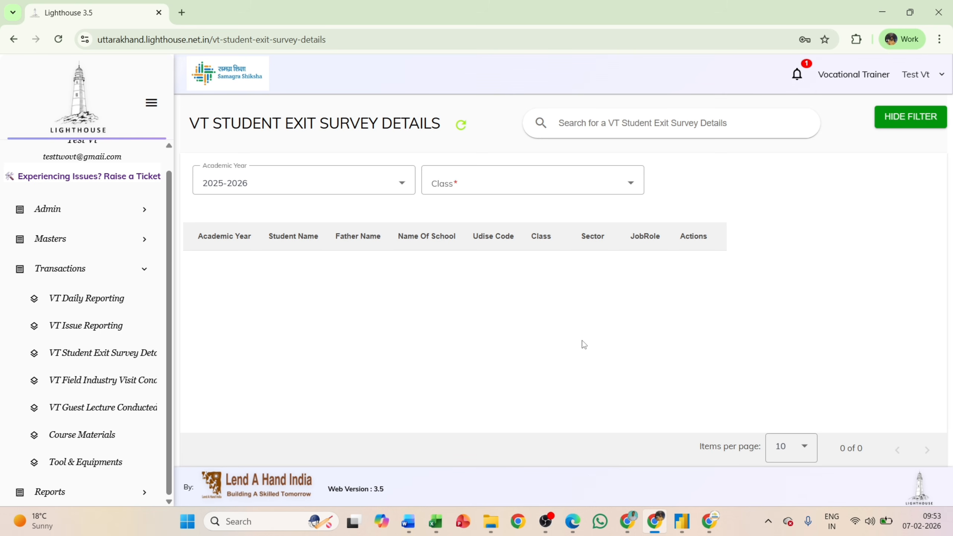
Filter the exit survey list for academic year 2025-2026 by Class 10
{"action": "left_click", "coordinate": [619, 191]}
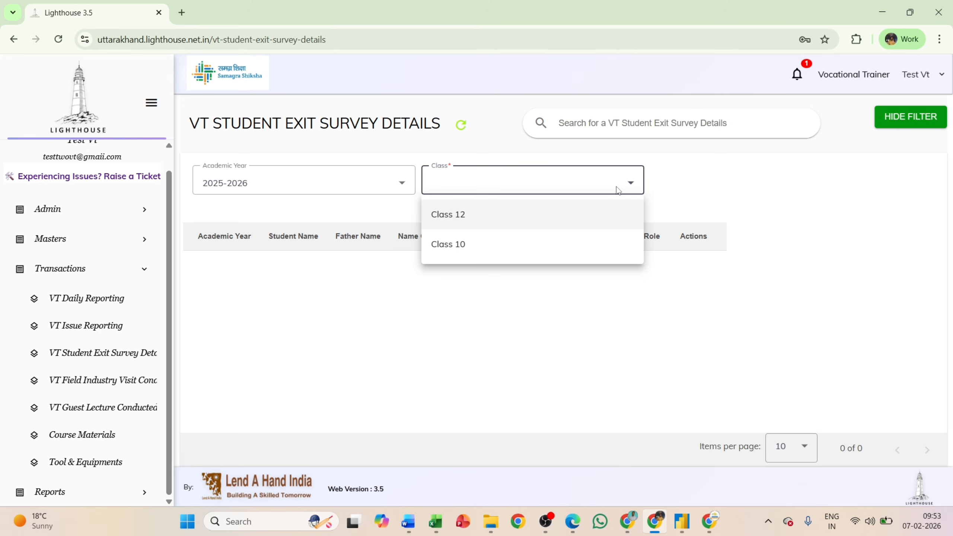
{"action": "left_click", "coordinate": [494, 246]}
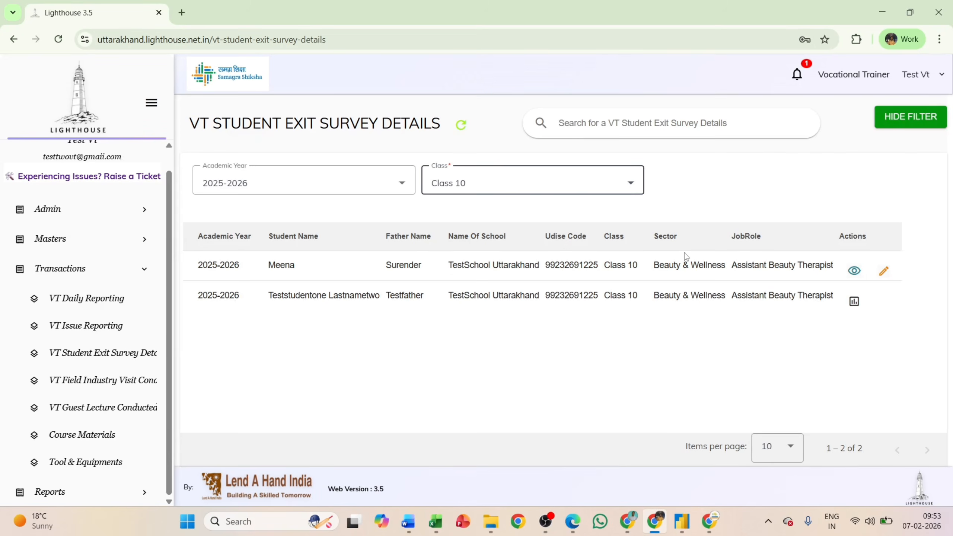